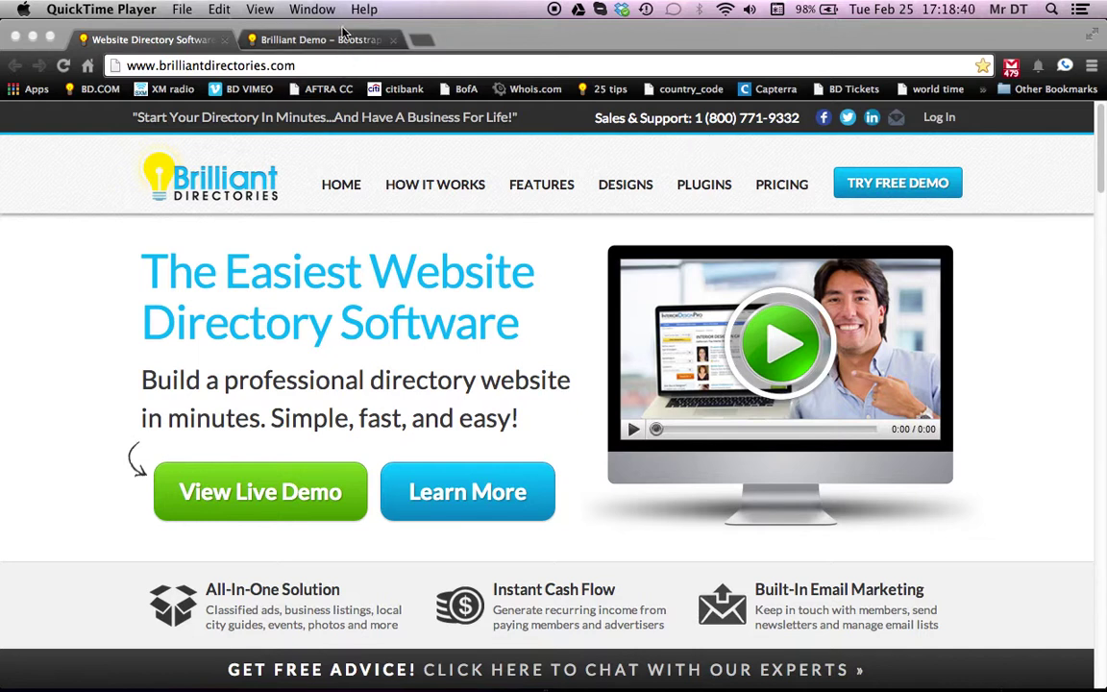
Switch to the Brilliant Demo site and log in as a member with the account email and password.
{"action": "left_click", "coordinate": [309, 42]}
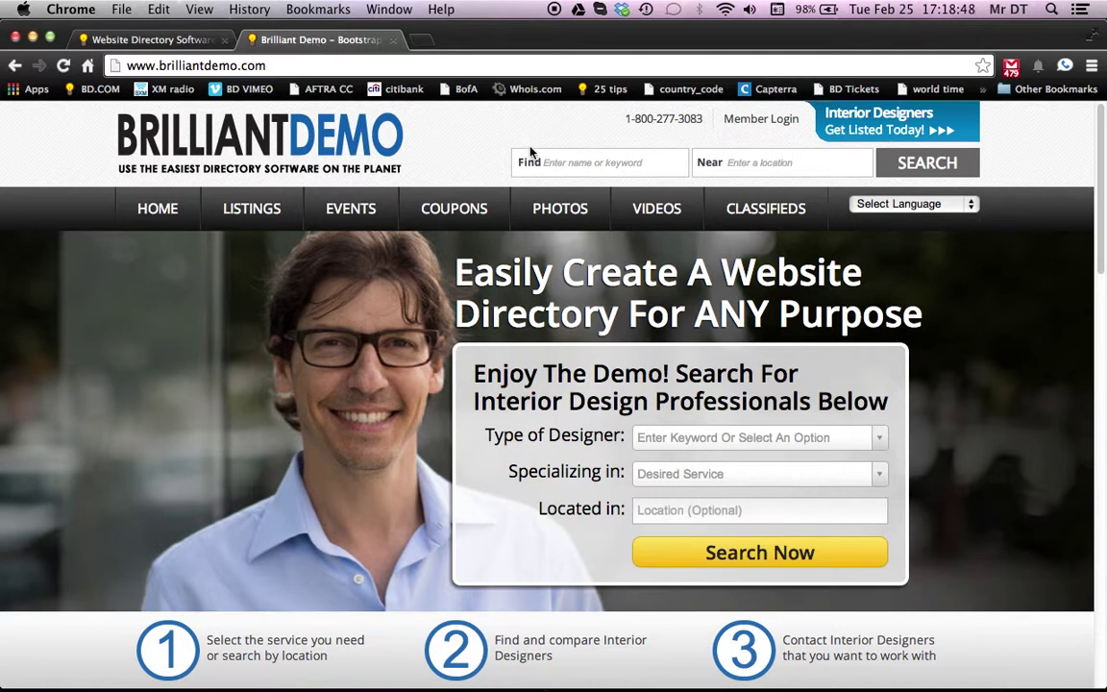
{"action": "left_click", "coordinate": [757, 123]}
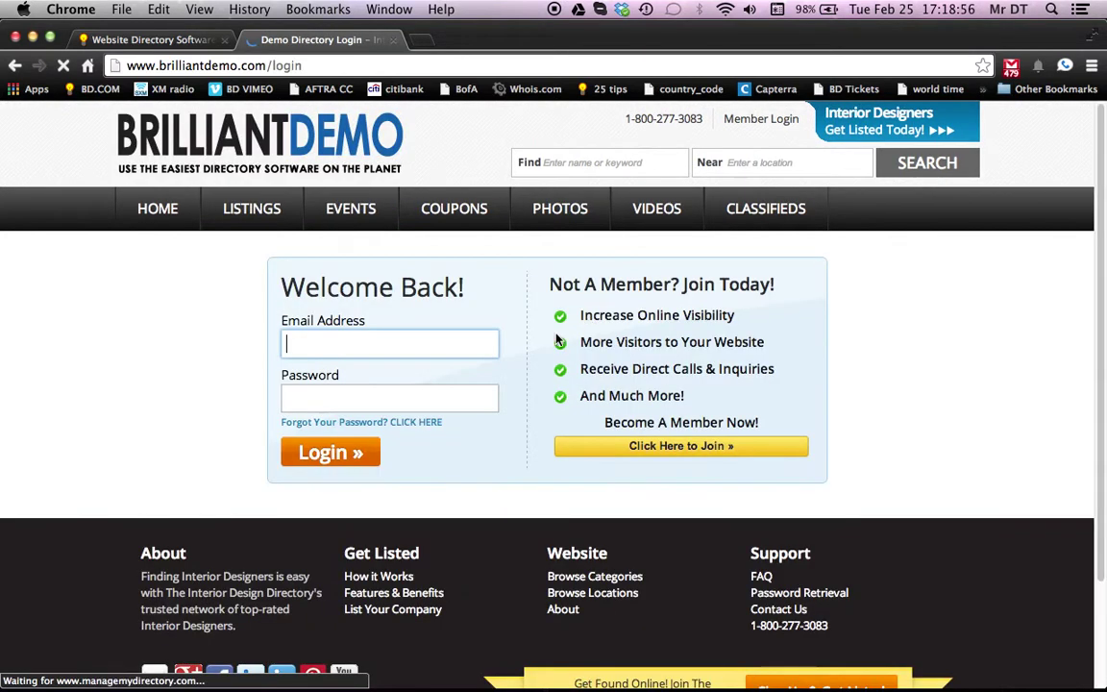
{"action": "left_click", "coordinate": [452, 347]}
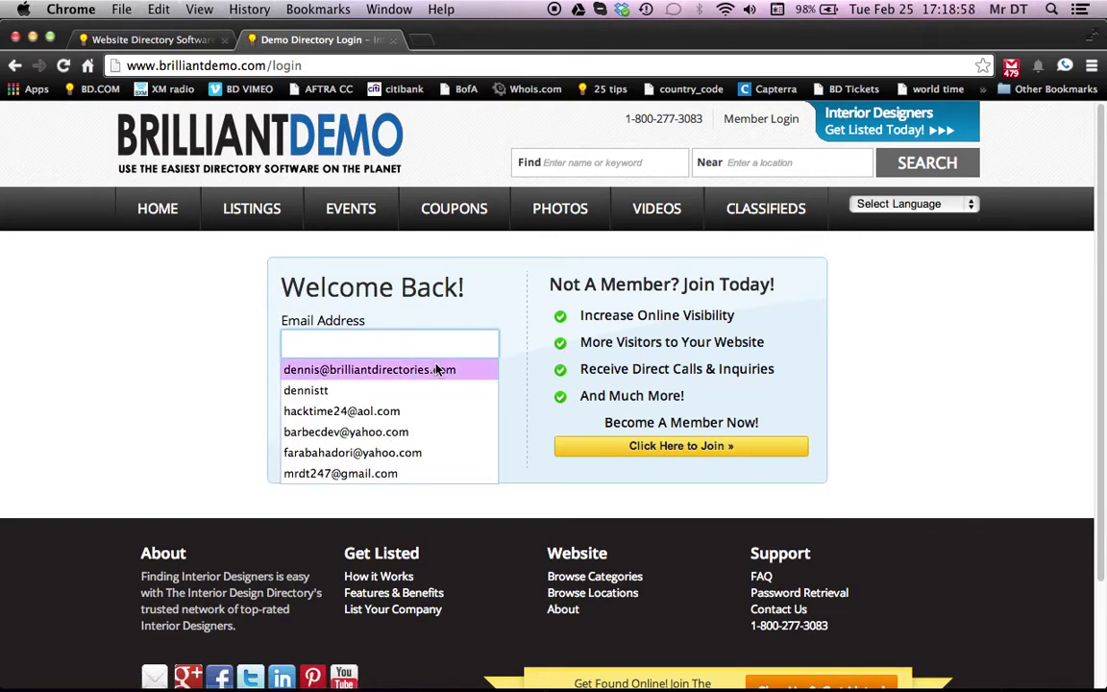
{"action": "left_click", "coordinate": [437, 369]}
{"action": "left_click", "coordinate": [398, 396]}
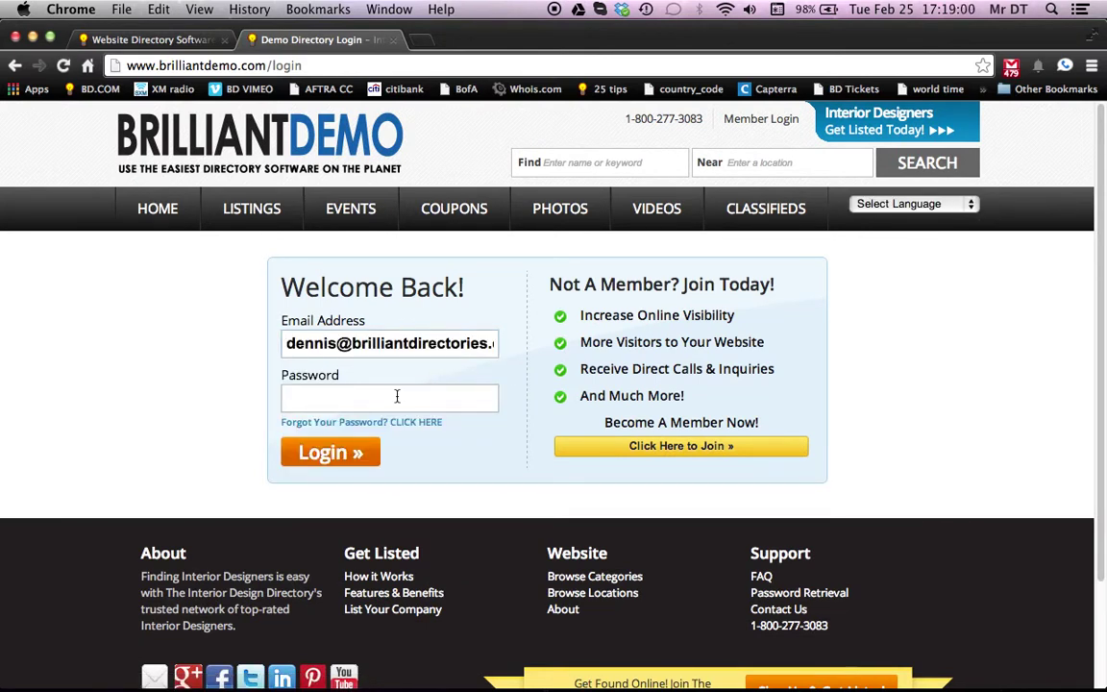
{"action": "type", "text": "••••••••"}
{"action": "left_click", "coordinate": [346, 461]}
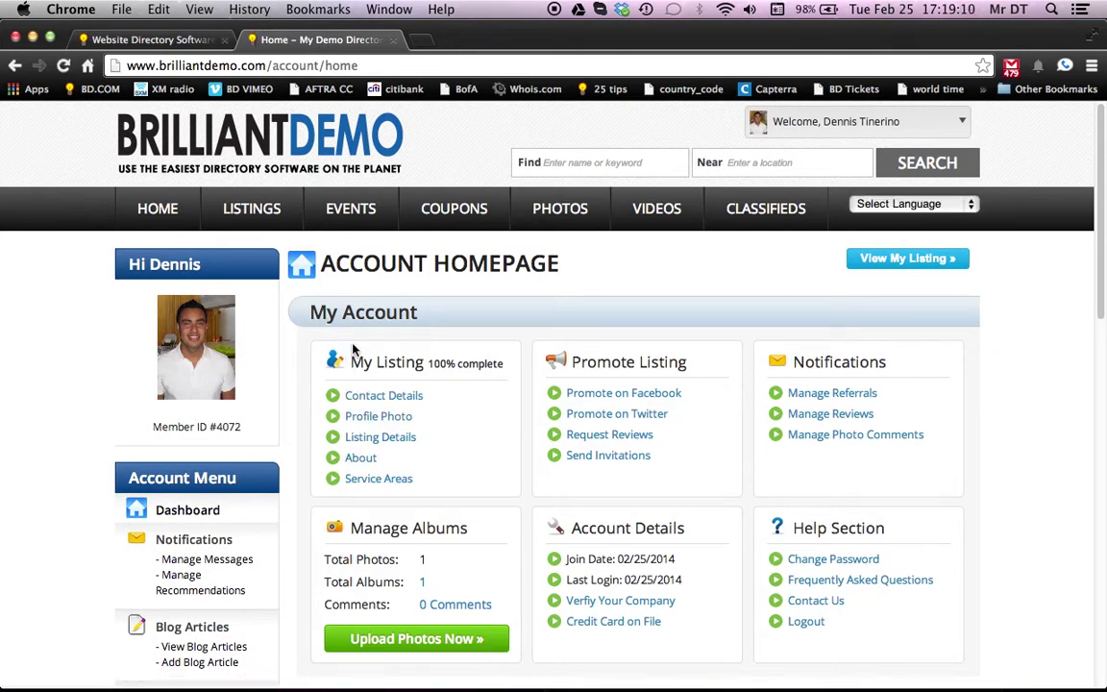
Look over the account homepage and open the form for adding a new blog article.
{"action": "scroll", "coordinate": [394, 317], "scroll_direction": "down", "scroll_amount": 1}
{"action": "scroll", "coordinate": [395, 317], "scroll_direction": "down", "scroll_amount": 2}
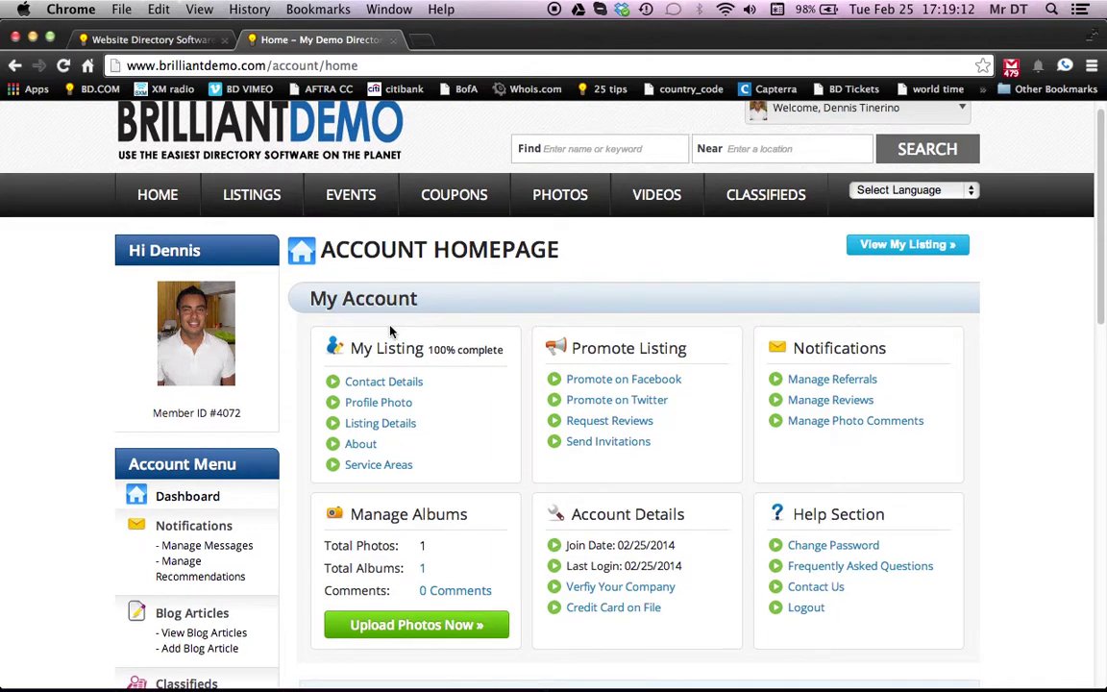
{"action": "scroll", "coordinate": [388, 330], "scroll_direction": "down", "scroll_amount": 2}
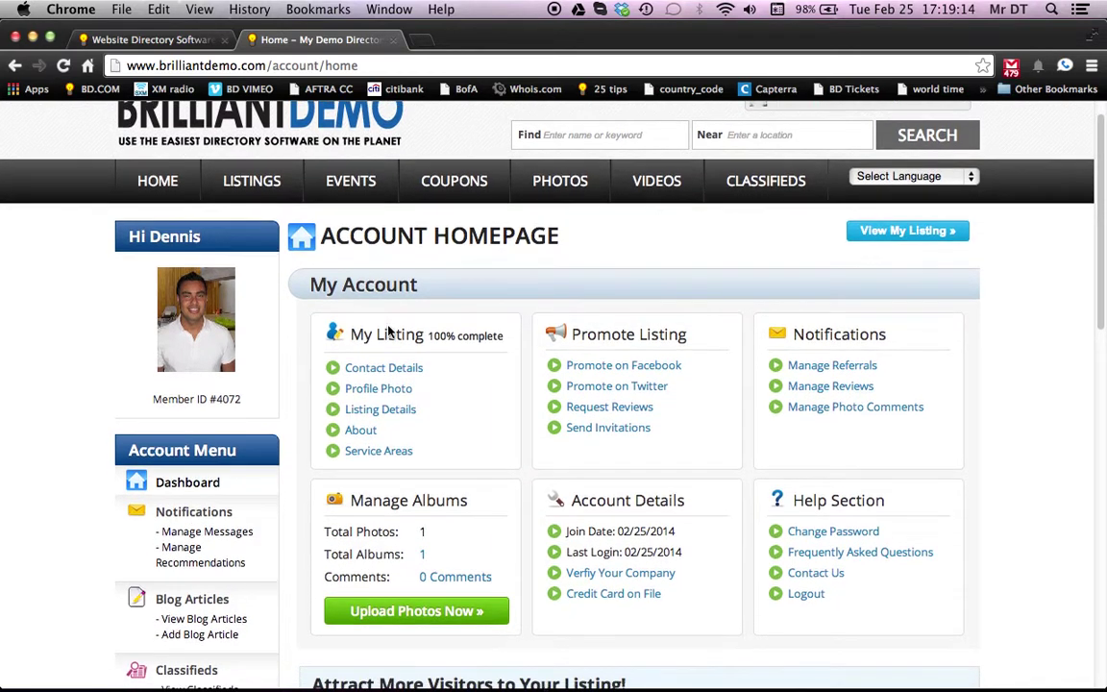
{"action": "scroll", "coordinate": [366, 370], "scroll_direction": "down", "scroll_amount": 5}
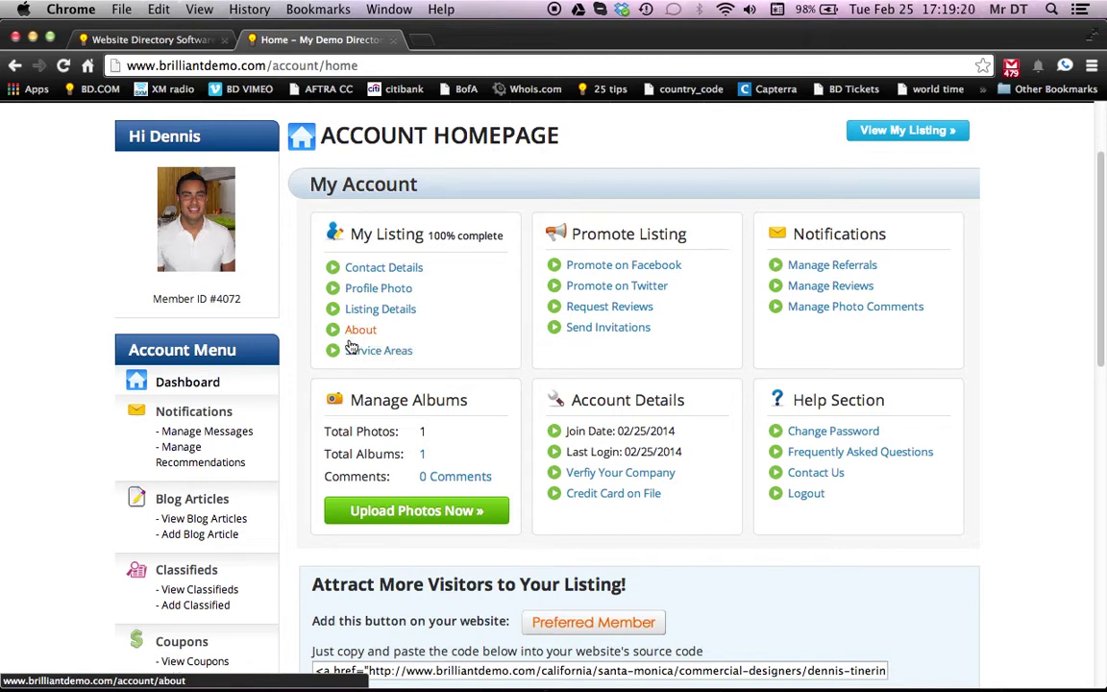
{"action": "scroll", "coordinate": [352, 347], "scroll_direction": "down", "scroll_amount": 2}
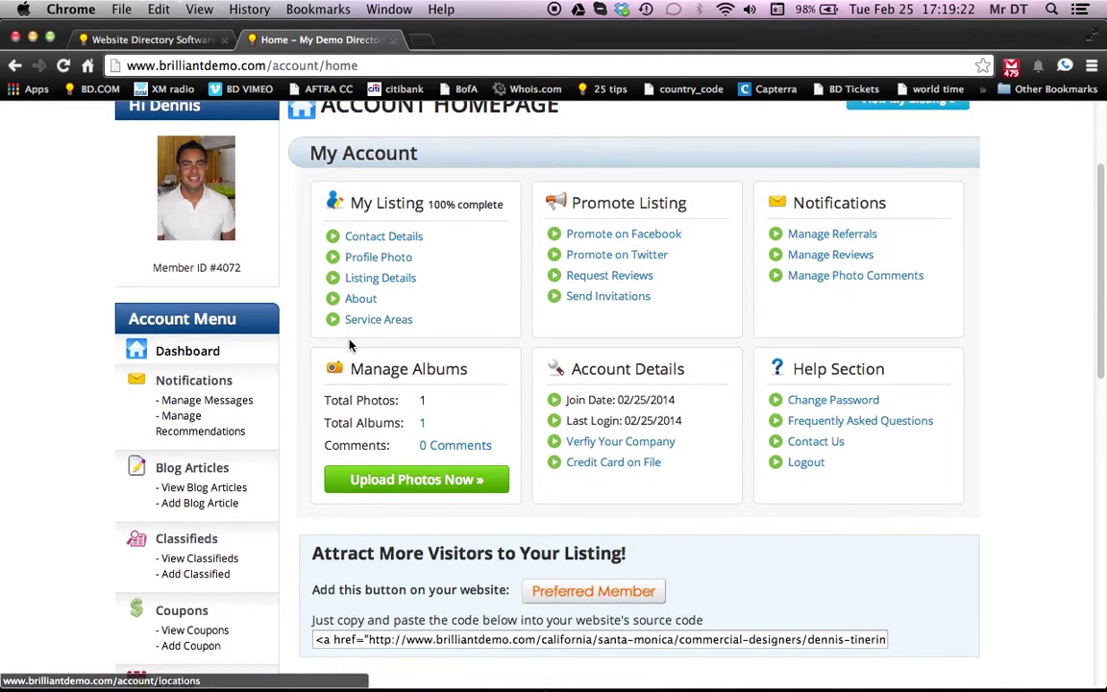
{"action": "scroll", "coordinate": [285, 429], "scroll_direction": "down", "scroll_amount": 3}
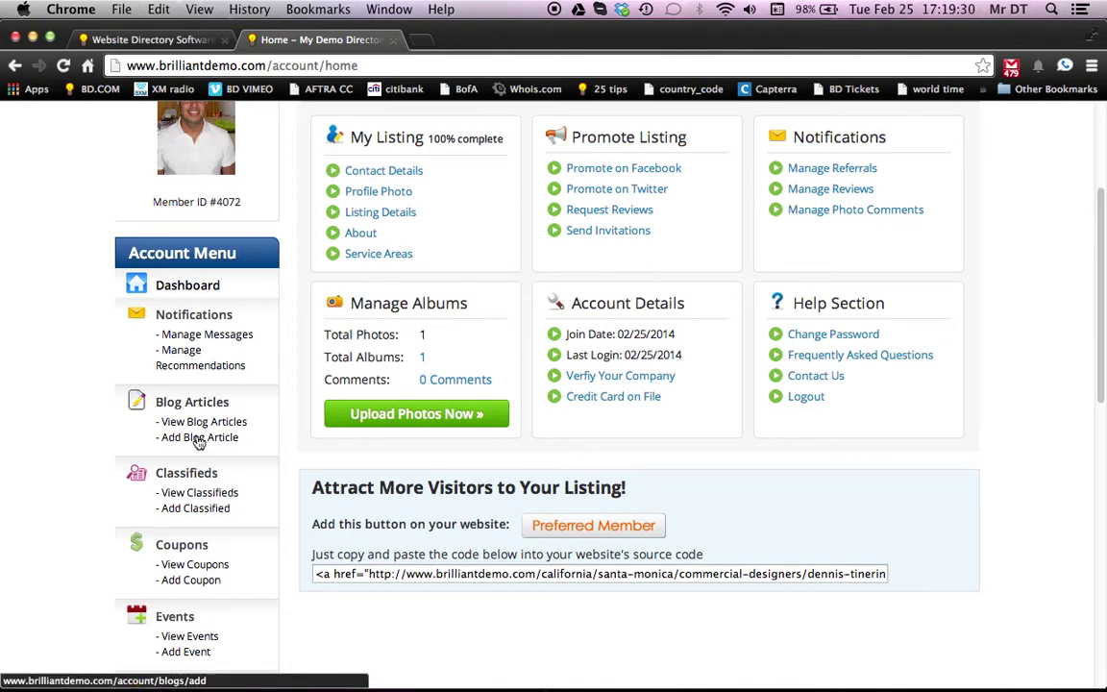
{"action": "left_click", "coordinate": [197, 439]}
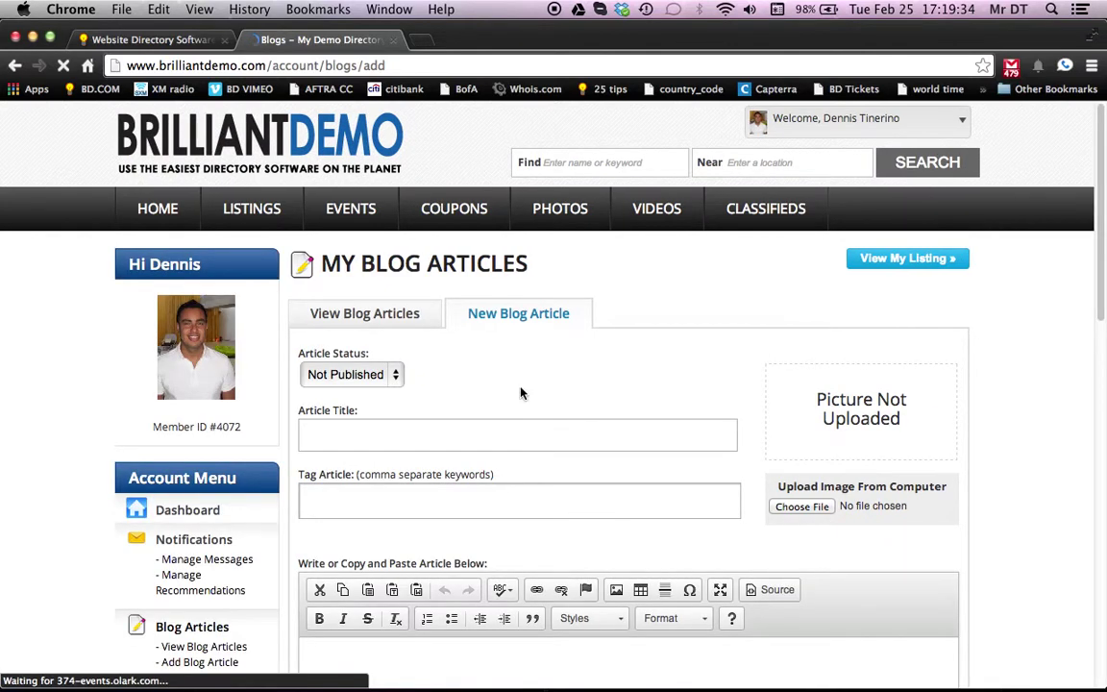
Set the article status to Published and title the article "Fast cars and lots of fun!".
{"action": "scroll", "coordinate": [534, 382], "scroll_direction": "down", "scroll_amount": 2}
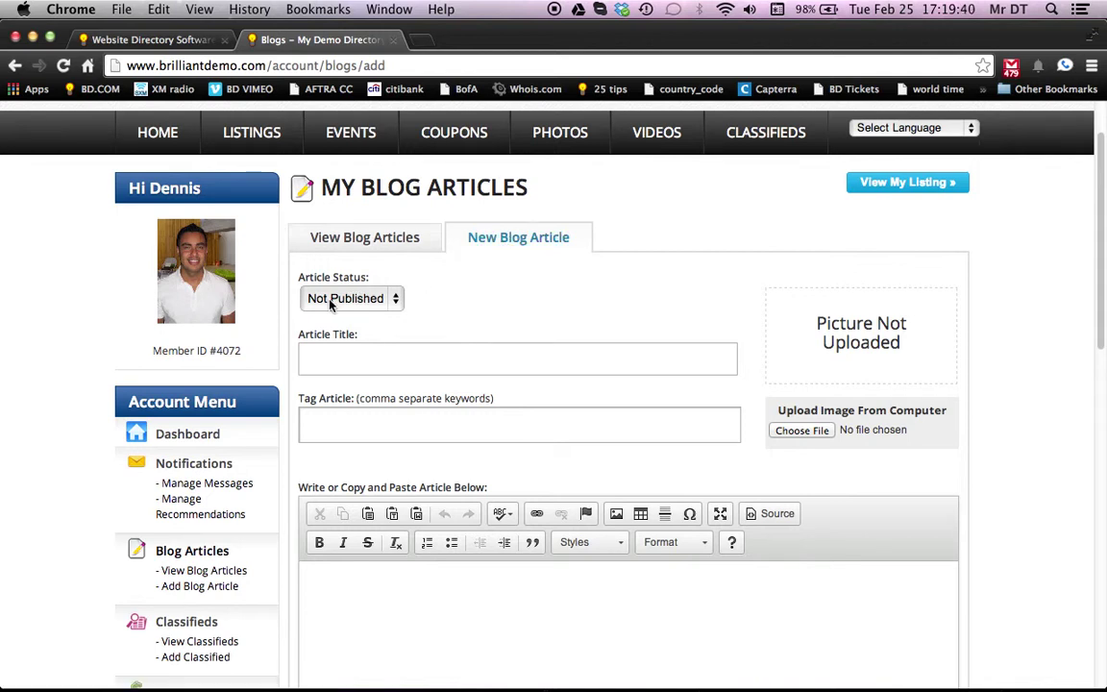
{"action": "left_click", "coordinate": [331, 302]}
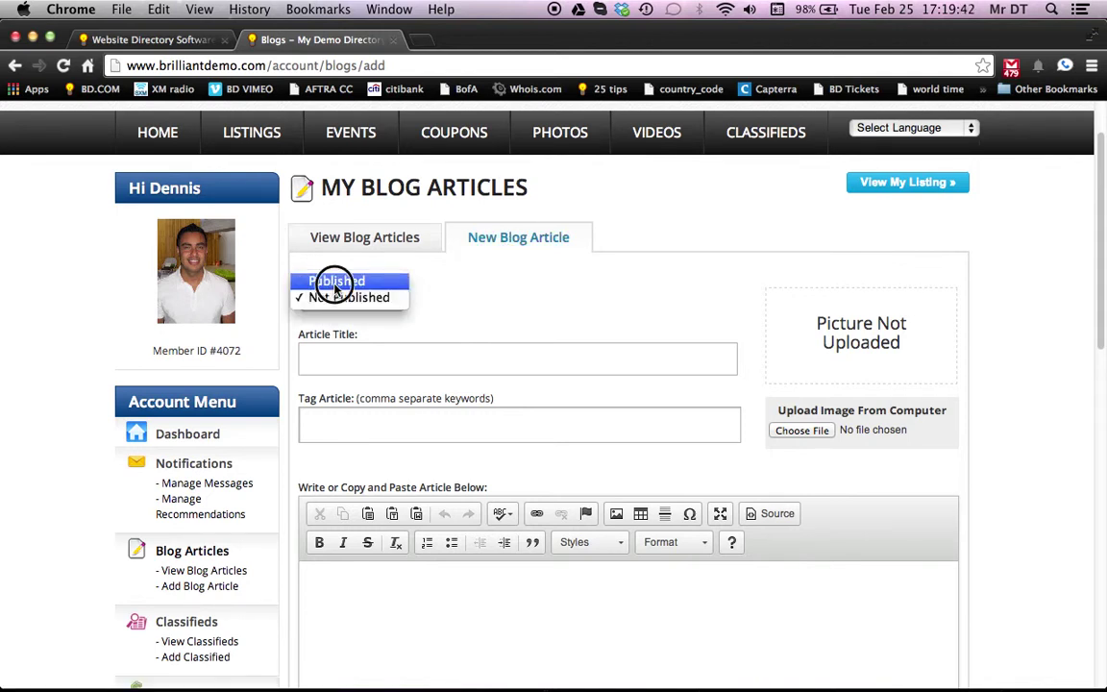
{"action": "left_click", "coordinate": [335, 281]}
{"action": "left_click", "coordinate": [337, 365]}
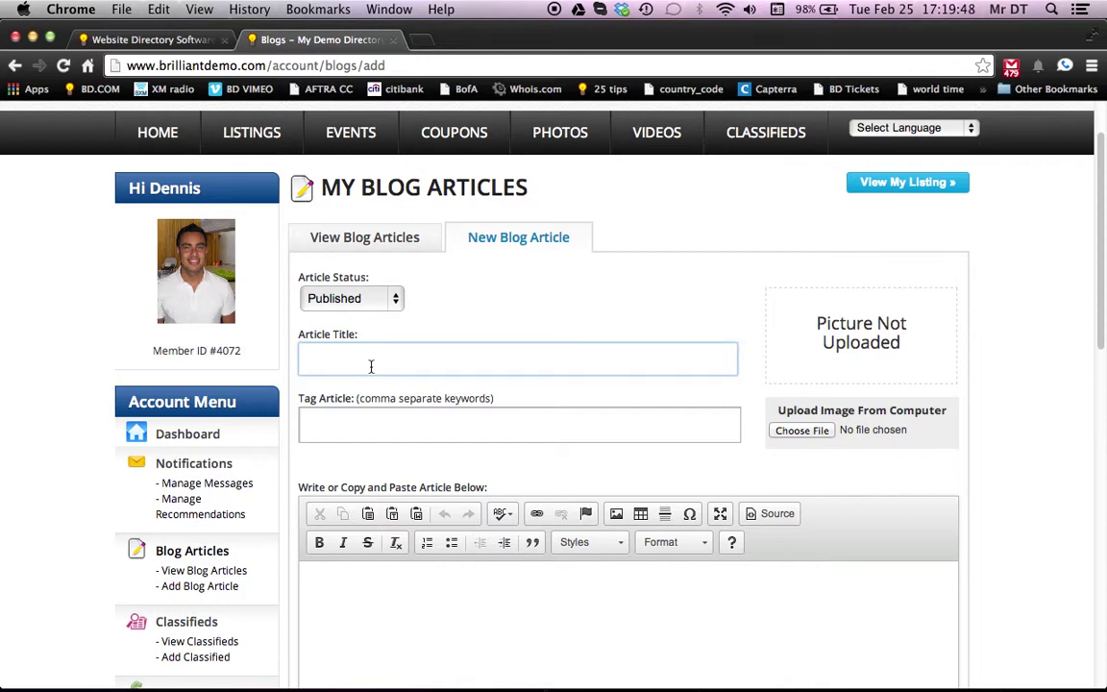
{"action": "type", "text": "Fast ca"}
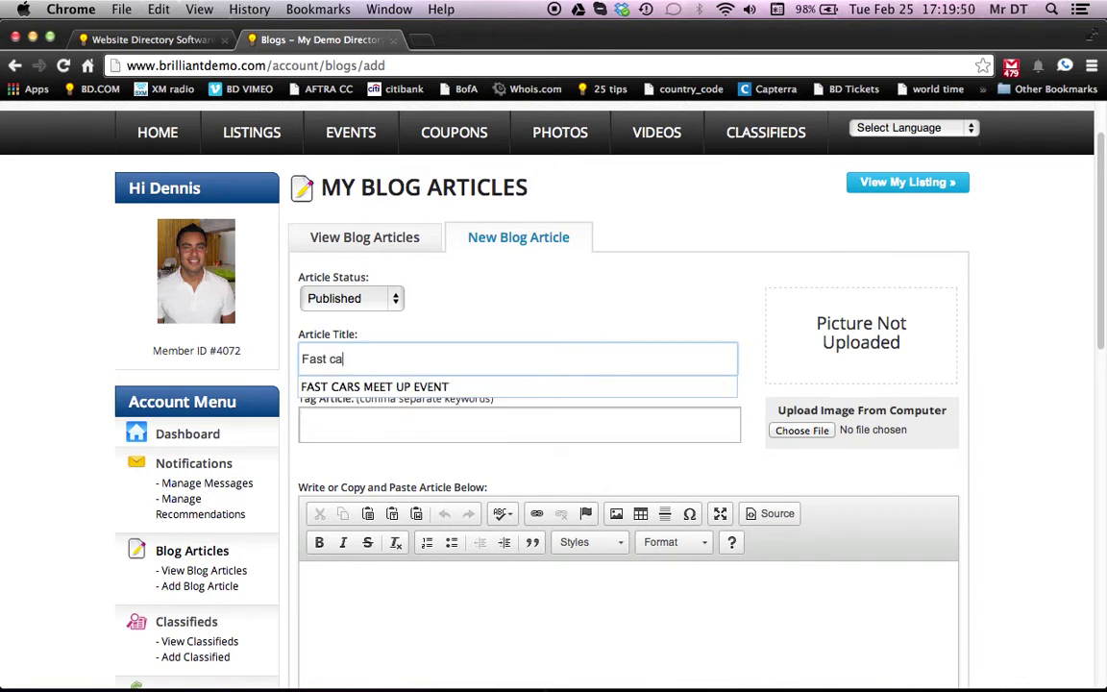
{"action": "type", "text": "re"}
{"action": "key", "text": "BackSpace"}
{"action": "type", "text": "s and"}
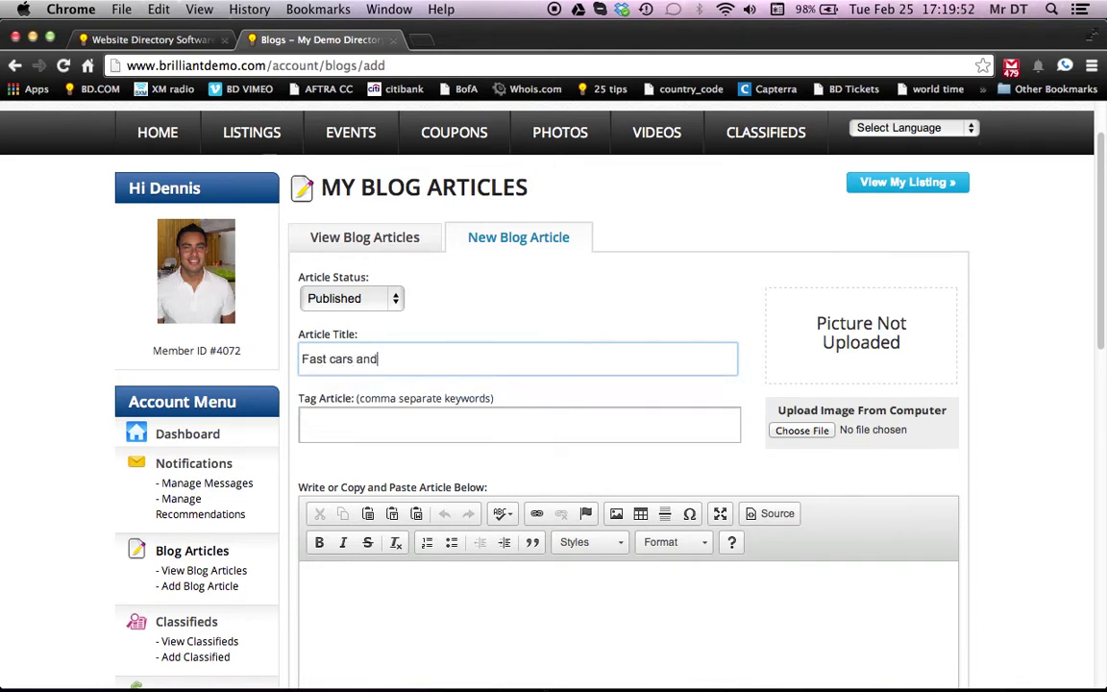
{"action": "type", "text": " lots of fun!"}
Upload car6.jpeg from the Desktop's CARS folder as the article image and save the article.
{"action": "left_click", "coordinate": [802, 430]}
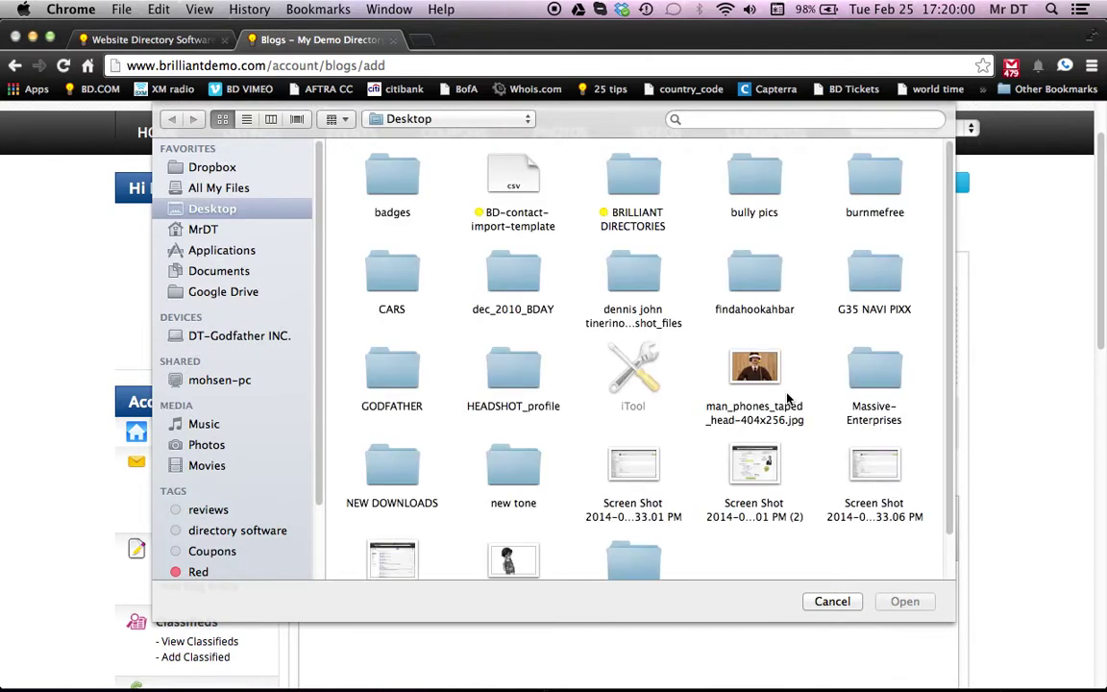
{"action": "left_click", "coordinate": [401, 275]}
{"action": "left_click", "coordinate": [397, 276]}
{"action": "double_click", "coordinate": [397, 276]}
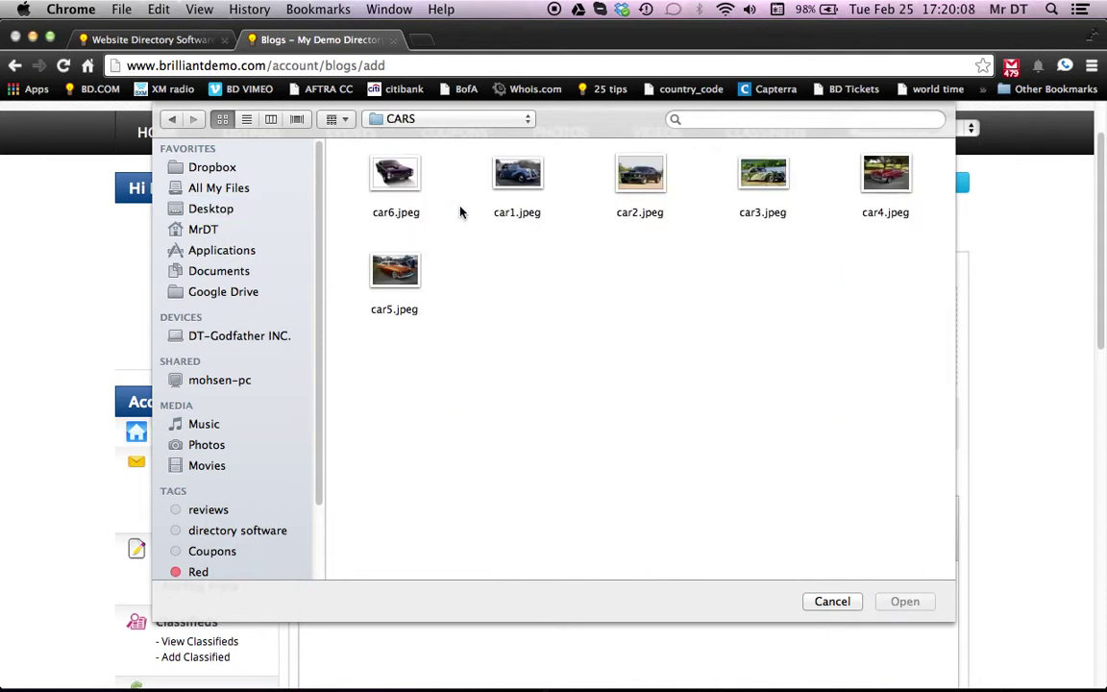
{"action": "left_click", "coordinate": [389, 171]}
{"action": "left_click", "coordinate": [909, 603]}
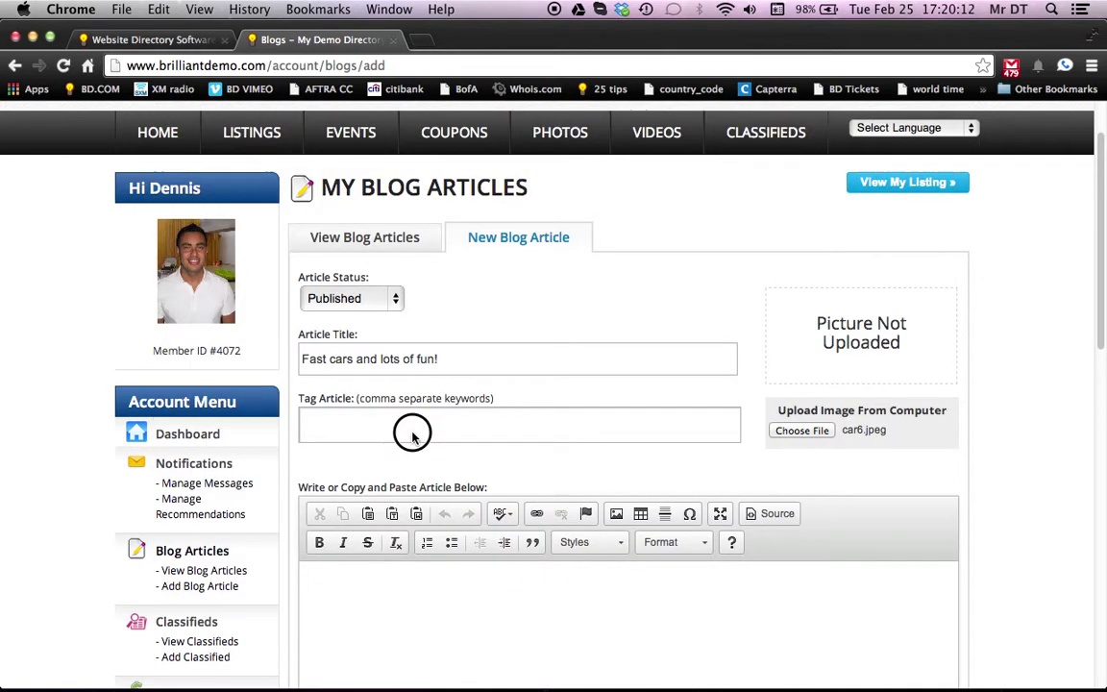
{"action": "left_click", "coordinate": [413, 432]}
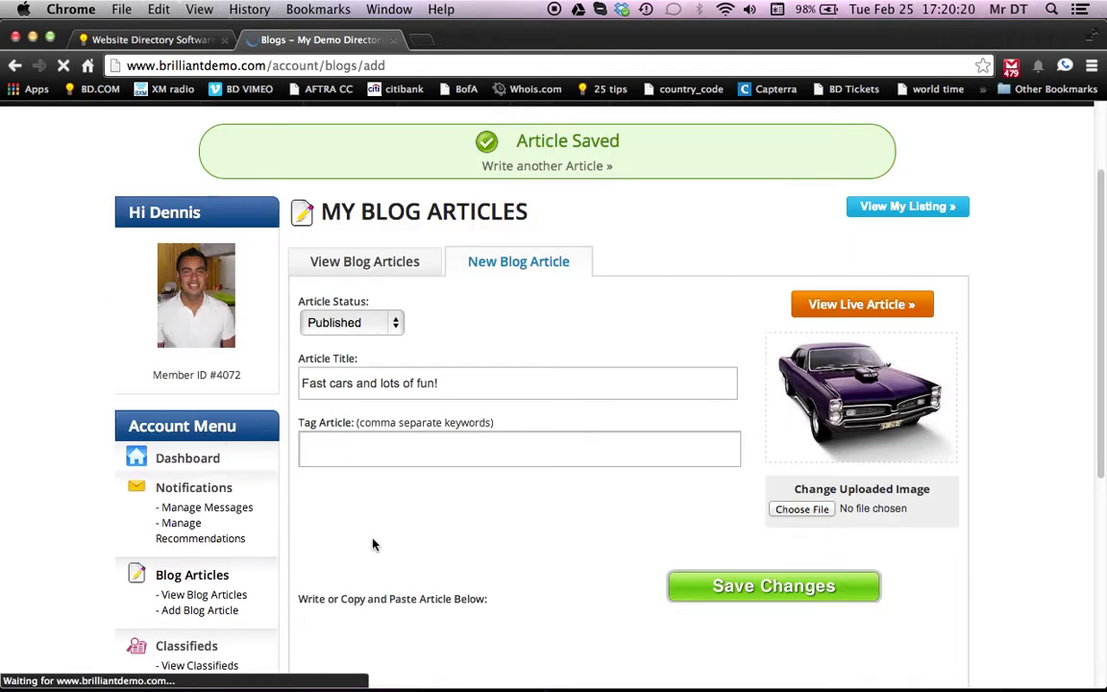
Tag the article with the keywords "cars, fast, meetup, racing, fun,".
{"action": "left_click", "coordinate": [344, 440]}
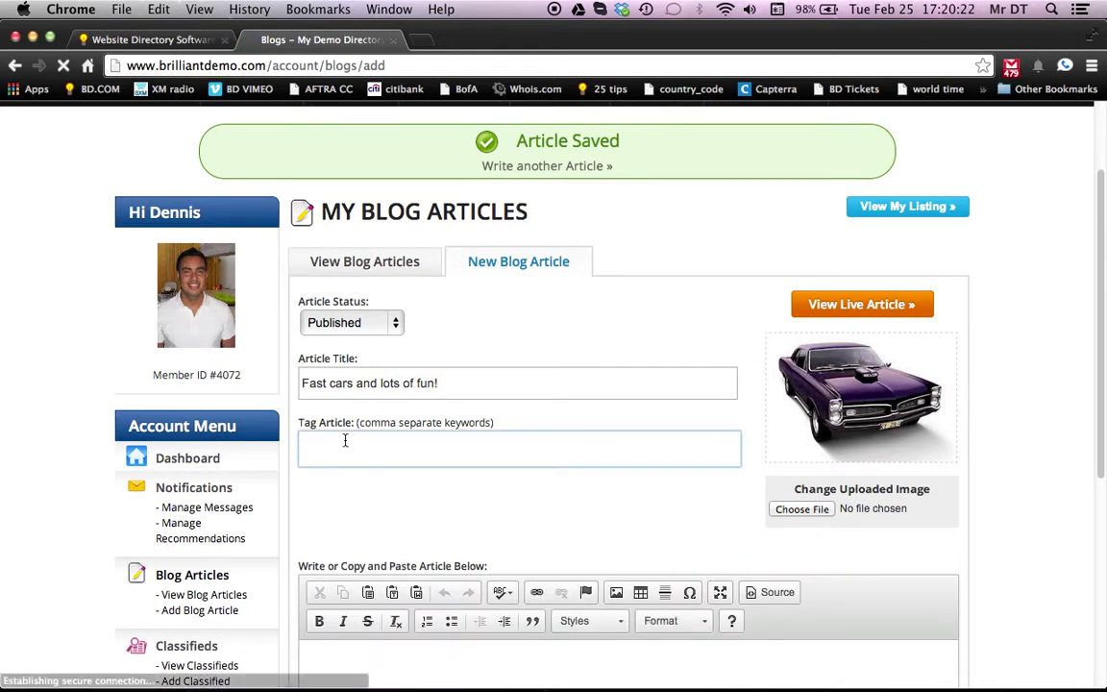
{"action": "type", "text": "cars, "}
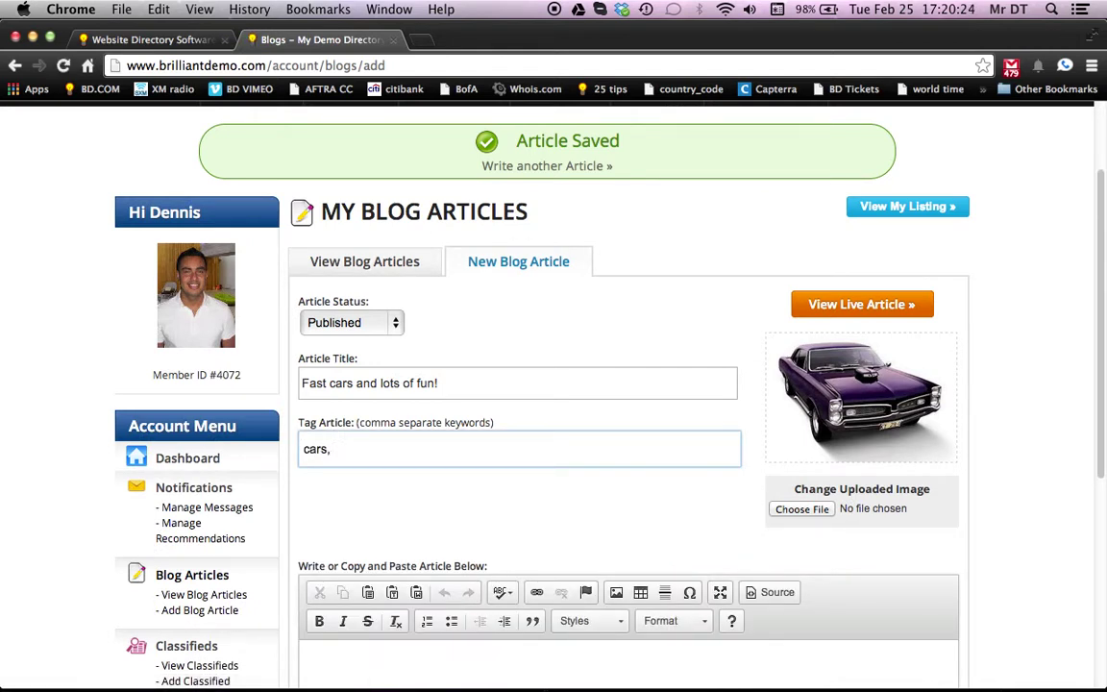
{"action": "type", "text": "fast, meetup, raci"}
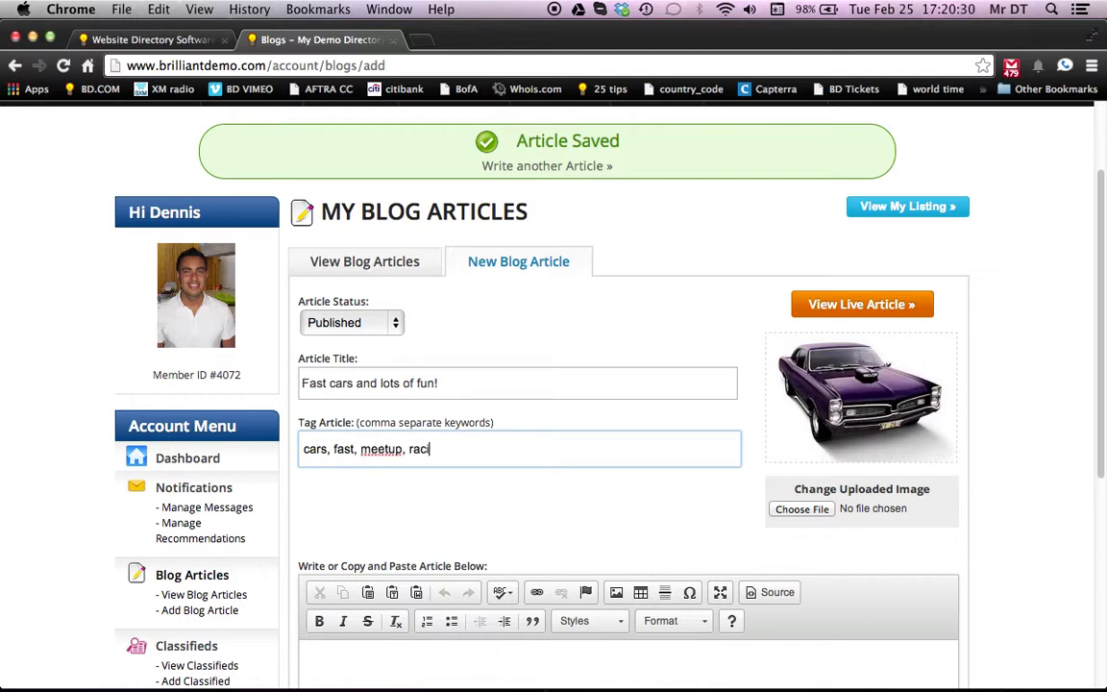
{"action": "type", "text": "ng, fun,"}
Write "Lets meetup for fun and showing off some fast cars!!!" as the article body and save the changes.
{"action": "scroll", "coordinate": [432, 528], "scroll_direction": "down", "scroll_amount": 5}
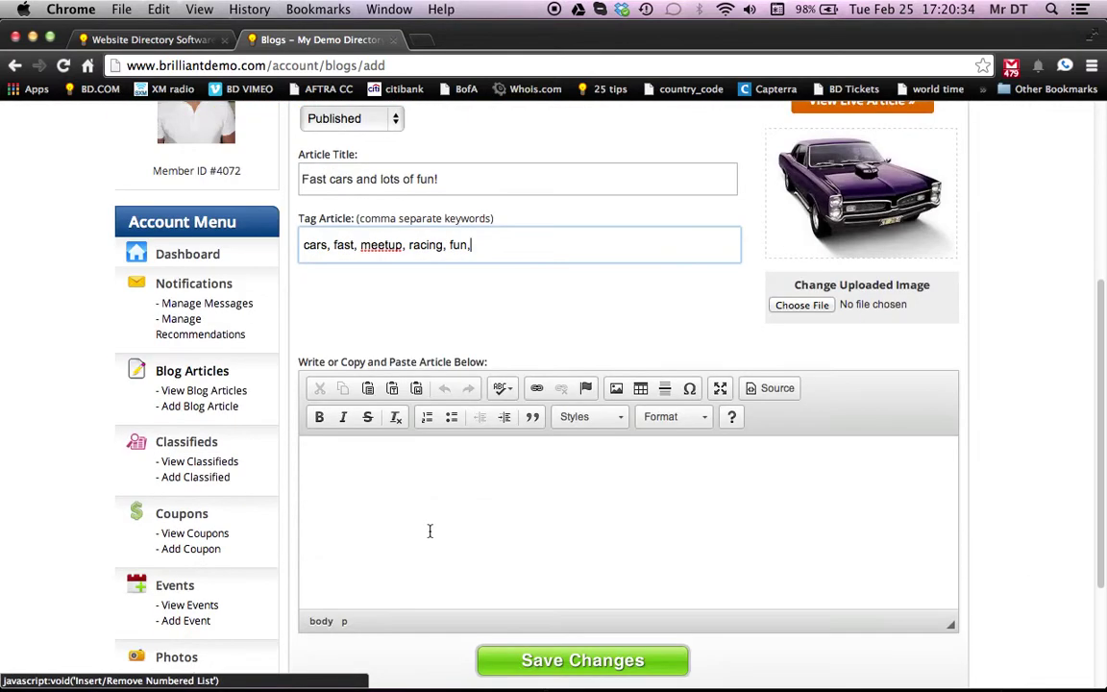
{"action": "left_click", "coordinate": [417, 504]}
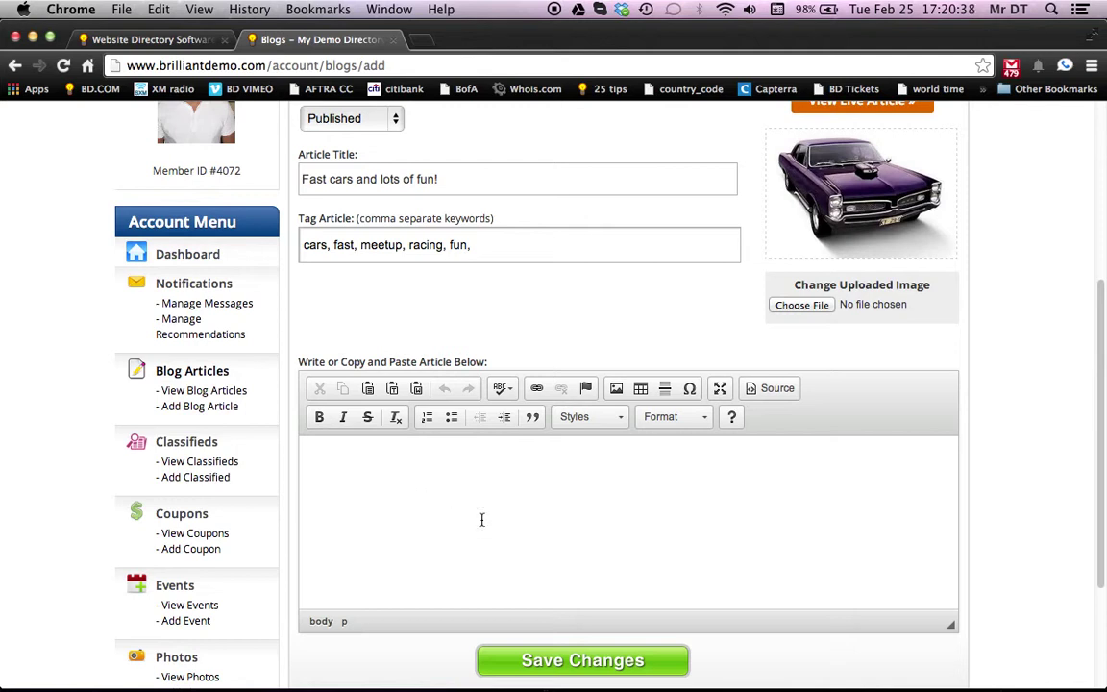
{"action": "type", "text": "Lets meetup for "}
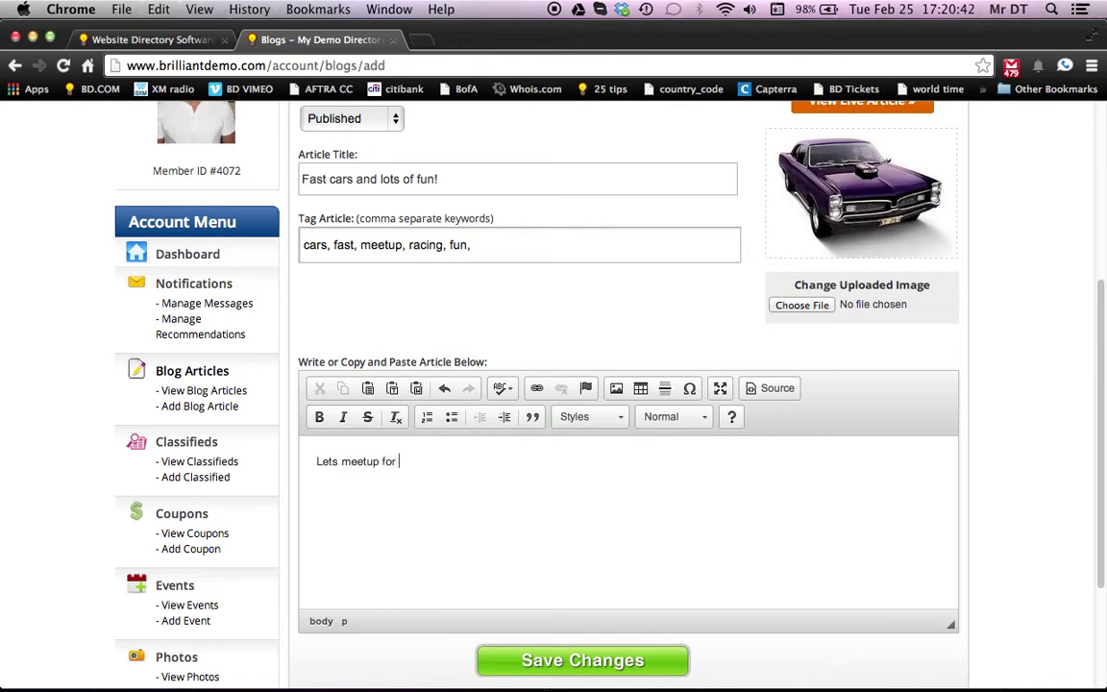
{"action": "type", "text": "fun and showing off some fast cars!!"}
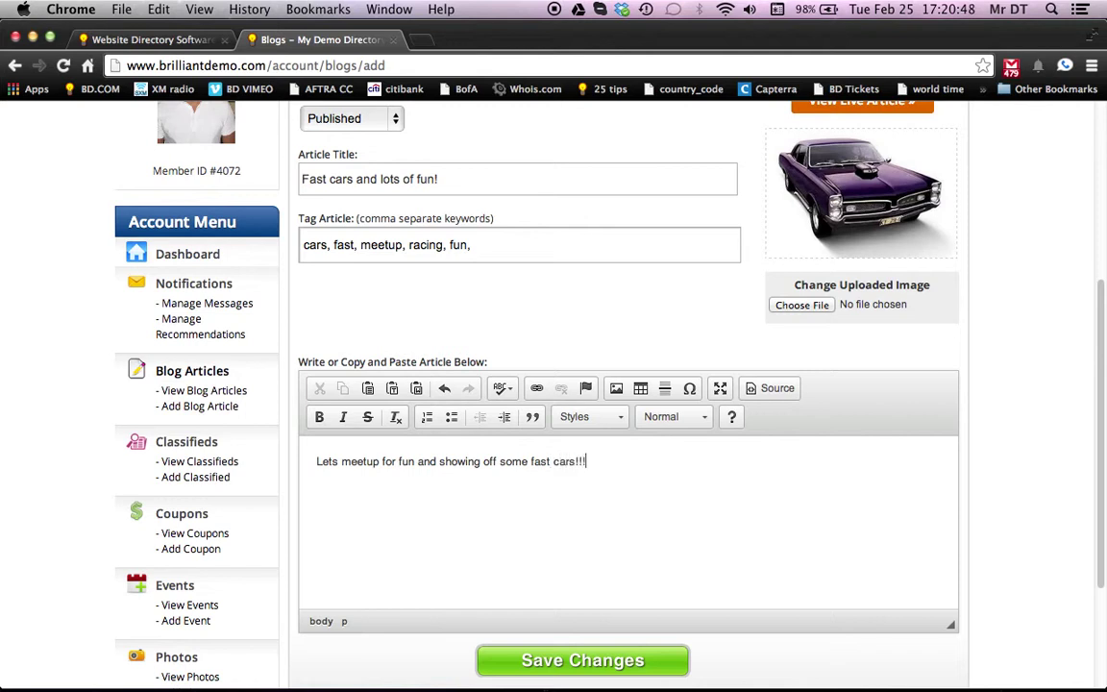
{"action": "type", "text": "!"}
{"action": "scroll", "coordinate": [471, 538], "scroll_direction": "down", "scroll_amount": 2}
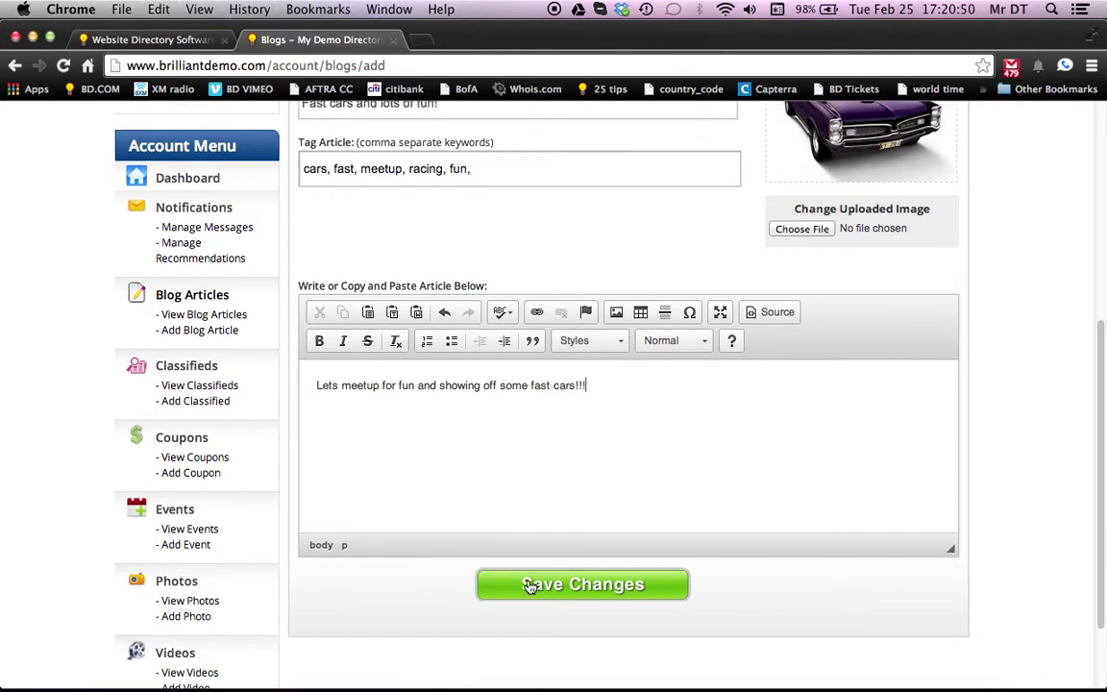
{"action": "left_click", "coordinate": [536, 594]}
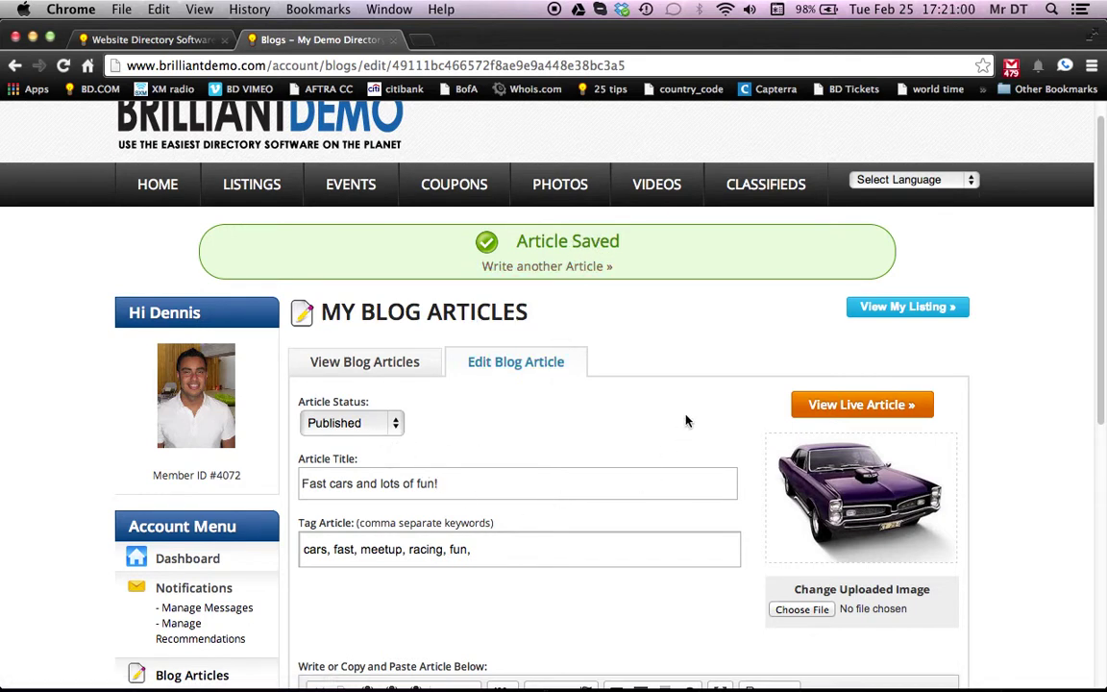
Open the live article and review its text, image, tags and comment section.
{"action": "left_click", "coordinate": [858, 407]}
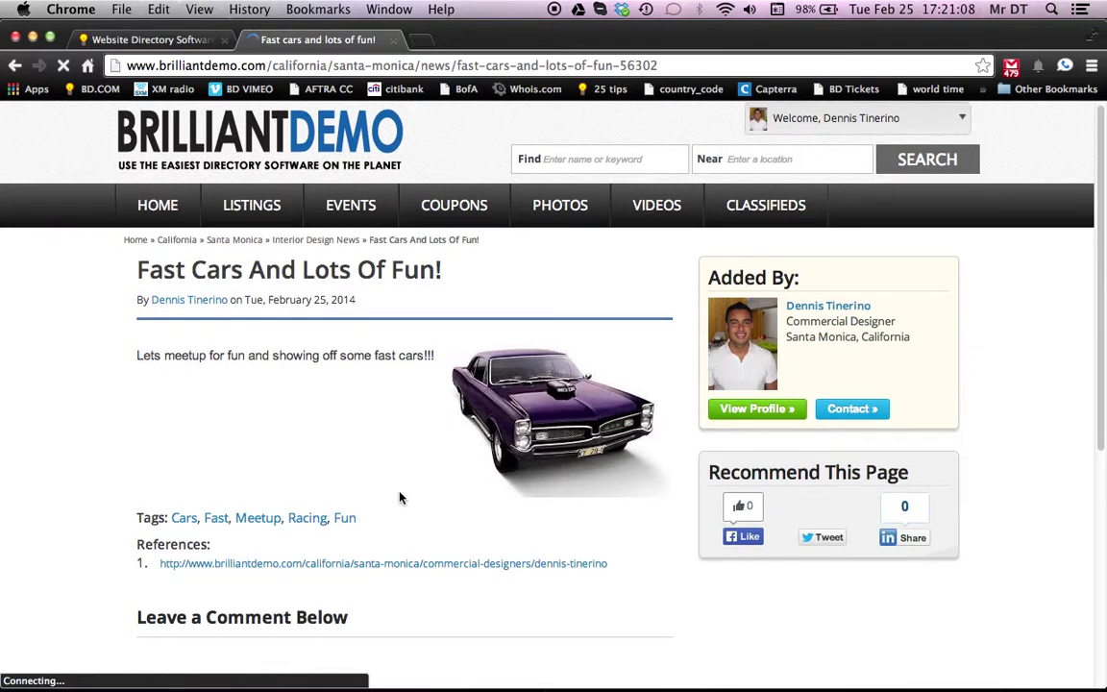
{"action": "scroll", "coordinate": [359, 442], "scroll_direction": "down", "scroll_amount": 1}
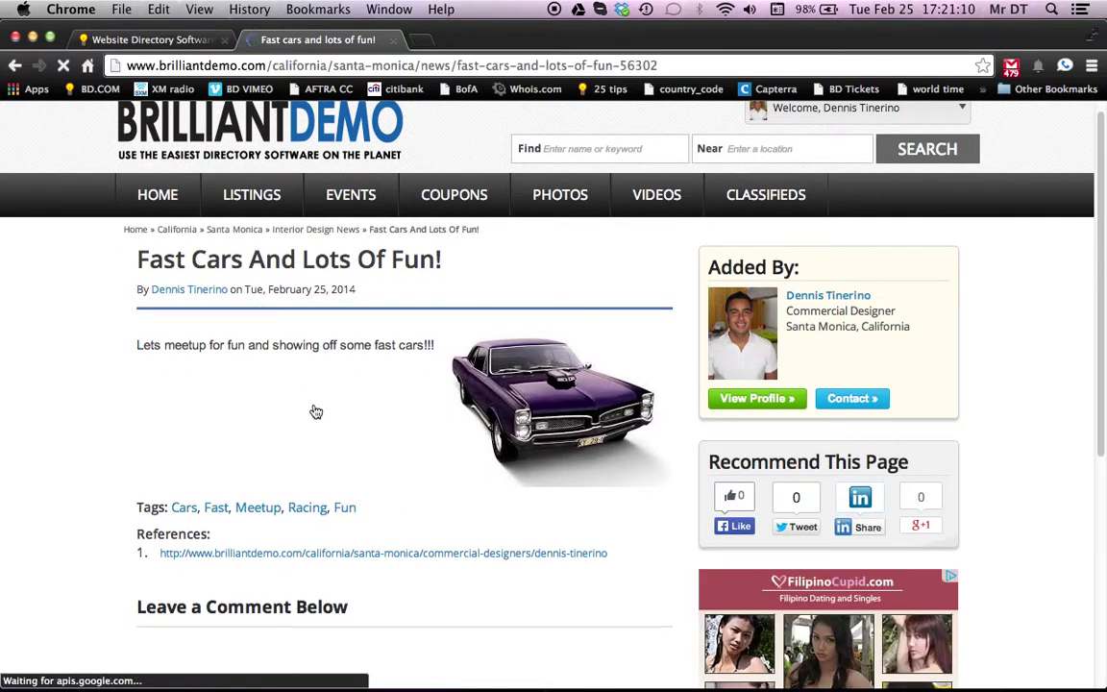
{"action": "scroll", "coordinate": [418, 518], "scroll_direction": "down", "scroll_amount": 1}
{"action": "scroll", "coordinate": [418, 518], "scroll_direction": "down", "scroll_amount": 3}
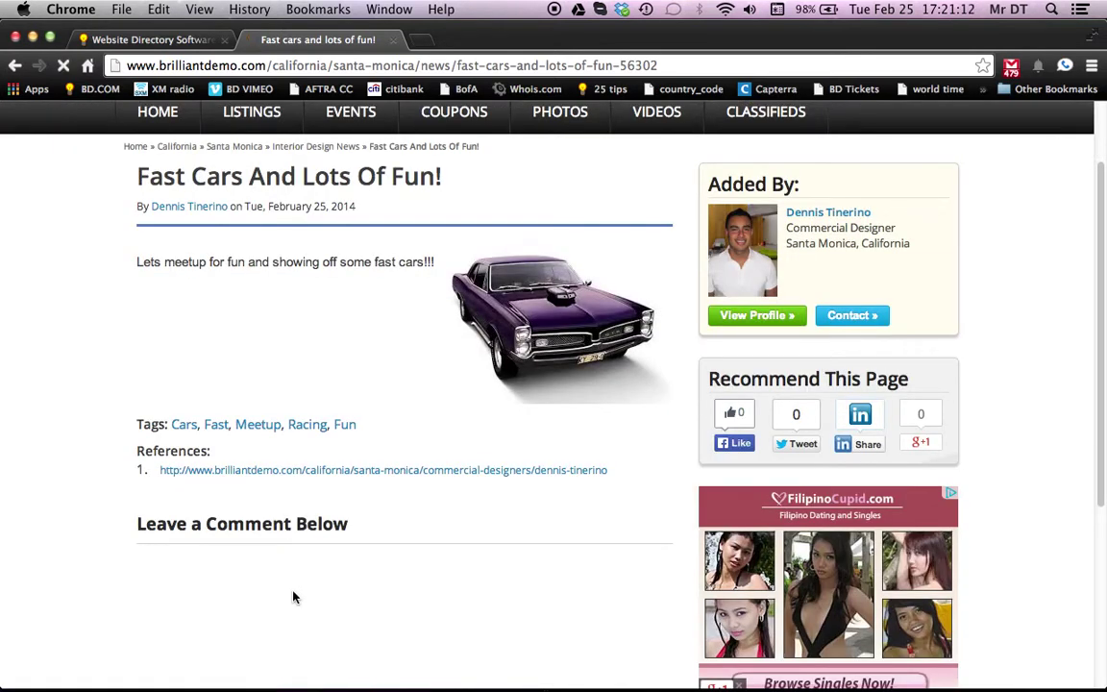
Open the author's member profile from the live article and view its overview.
{"action": "left_click", "coordinate": [758, 317]}
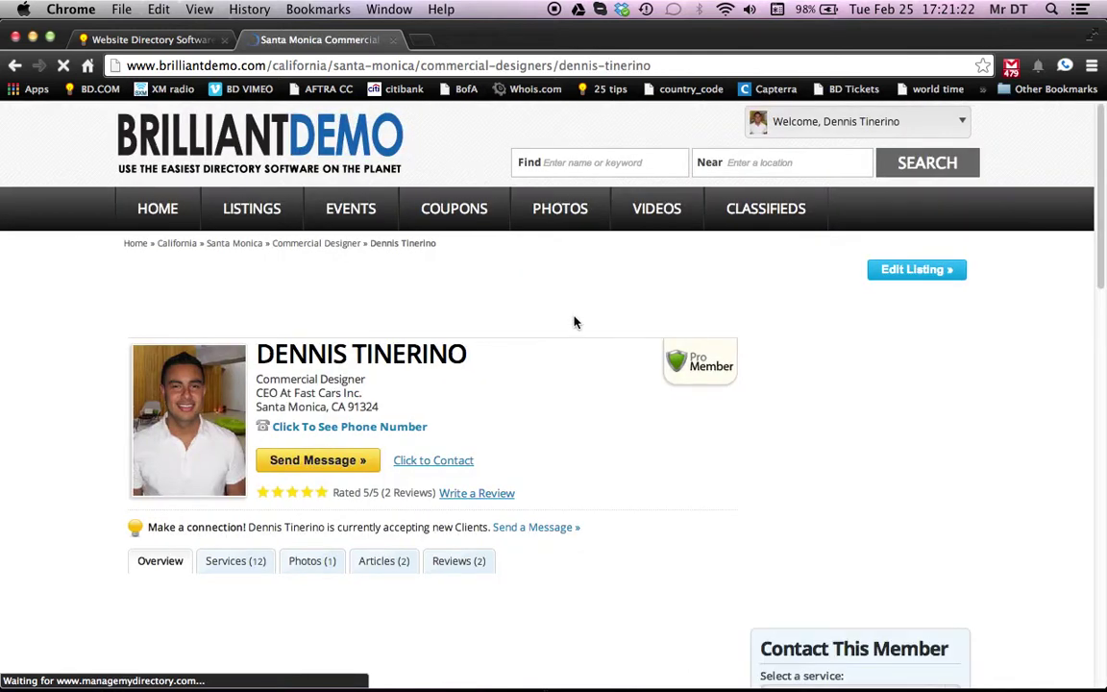
{"action": "scroll", "coordinate": [553, 324], "scroll_direction": "down", "scroll_amount": 1}
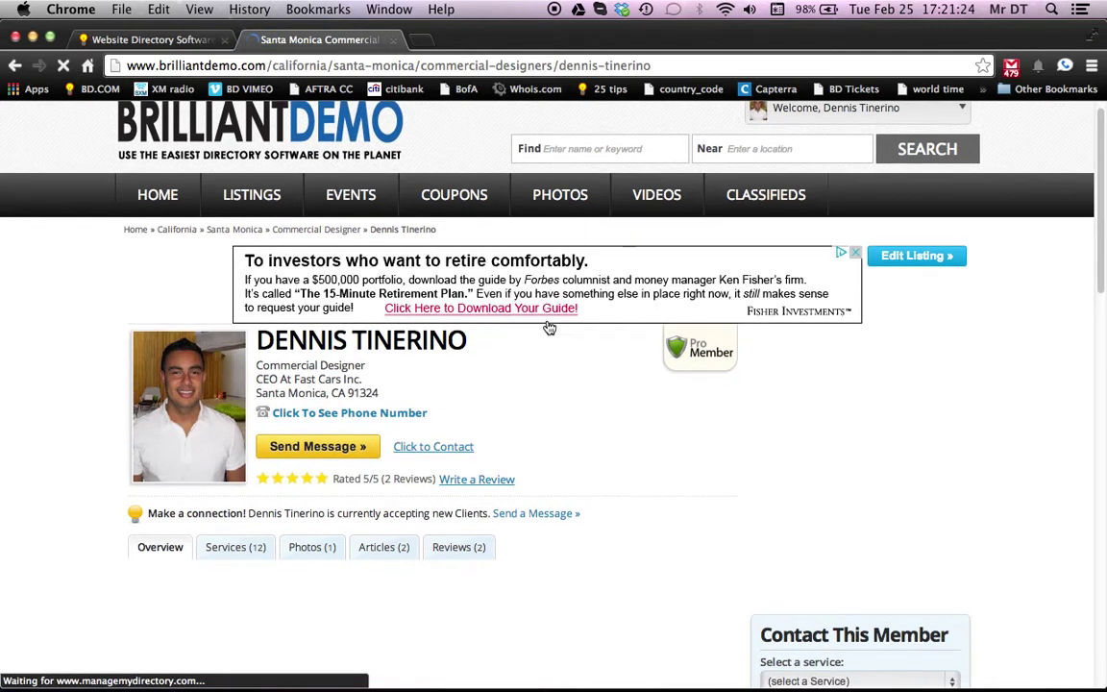
{"action": "scroll", "coordinate": [522, 400], "scroll_direction": "down", "scroll_amount": 1}
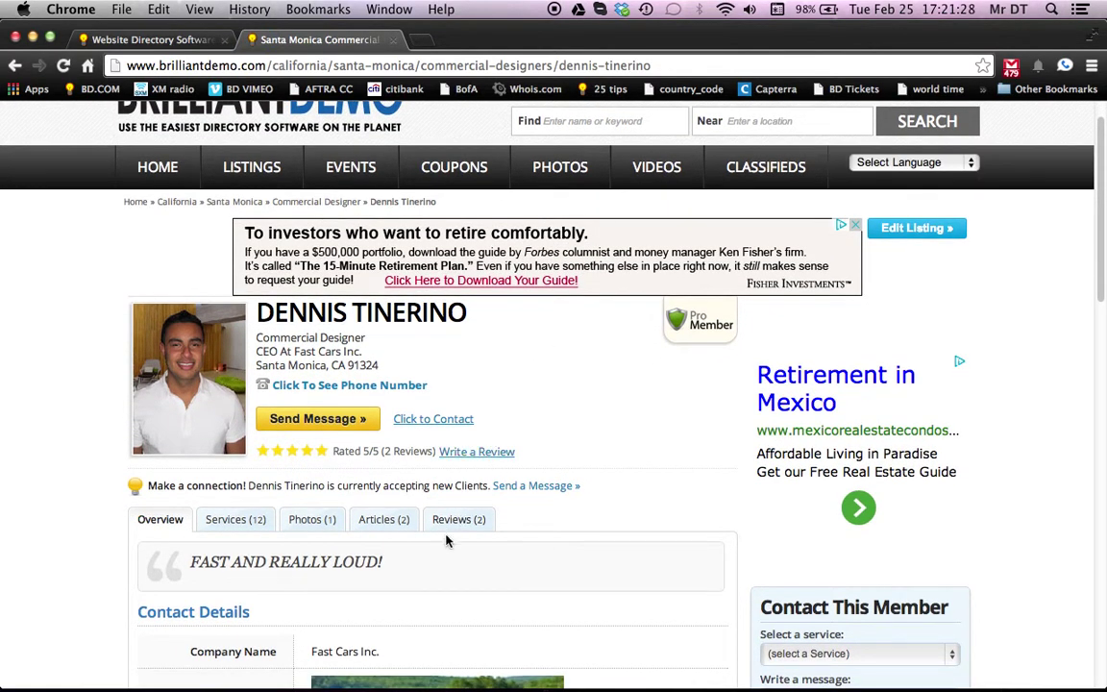
List the member's articles on the profile, then open and review the full "Fast cars and lots of fun!" article.
{"action": "left_click", "coordinate": [393, 523]}
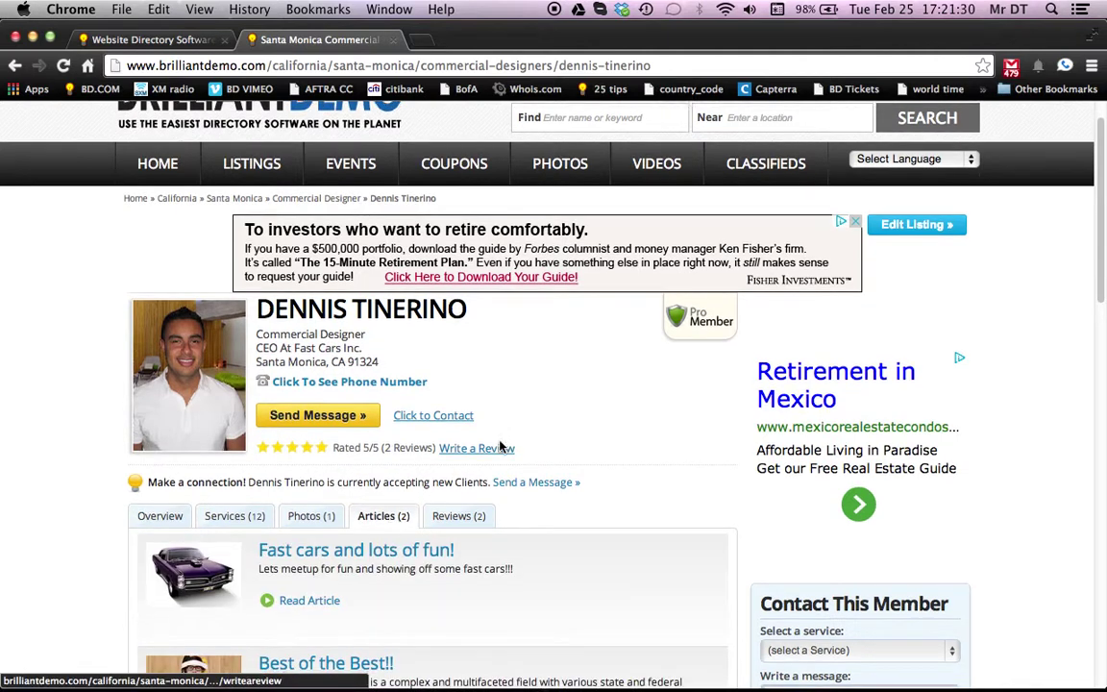
{"action": "scroll", "coordinate": [502, 448], "scroll_direction": "down", "scroll_amount": 5}
{"action": "scroll", "coordinate": [502, 449], "scroll_direction": "down", "scroll_amount": 1}
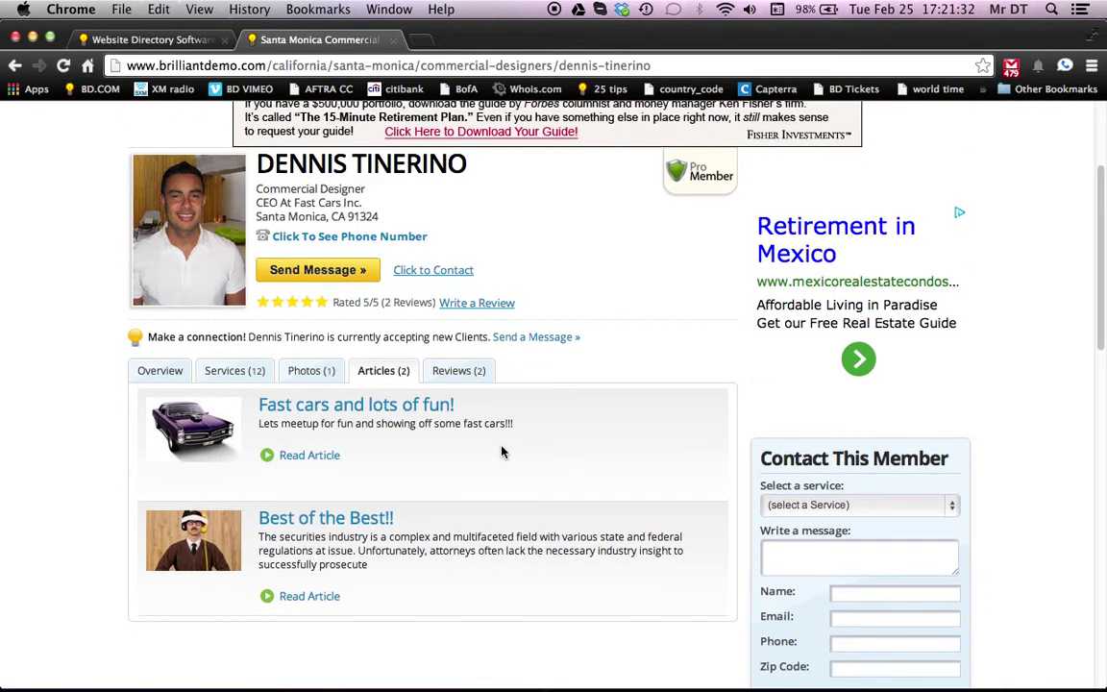
{"action": "left_click", "coordinate": [309, 447]}
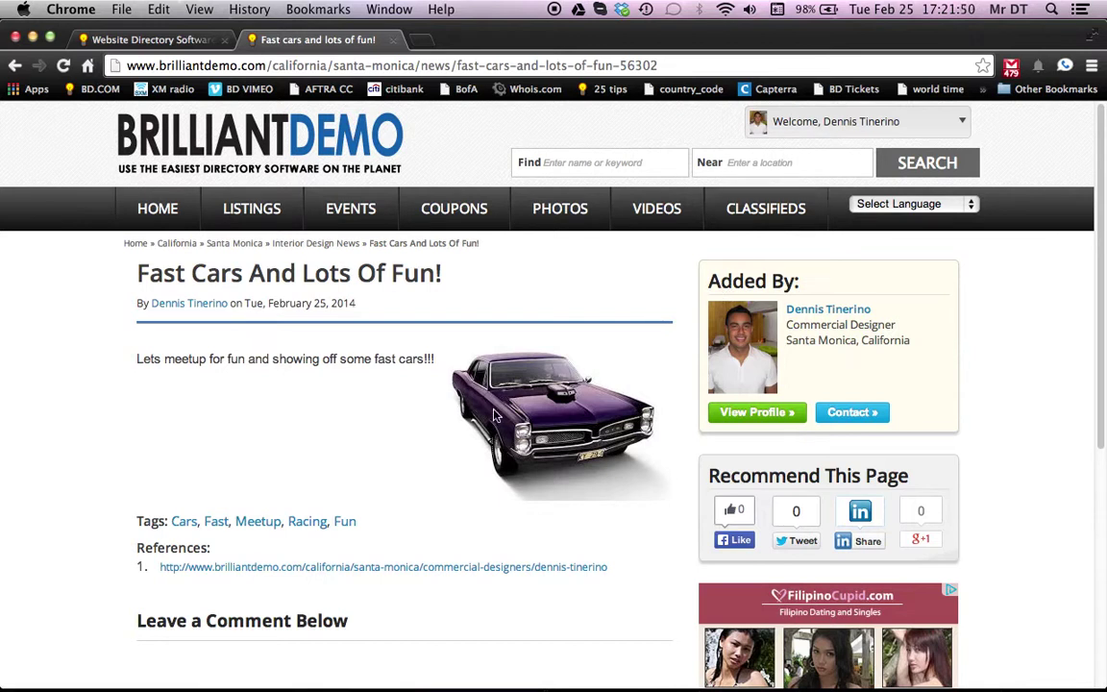
{"action": "scroll", "coordinate": [449, 374], "scroll_direction": "down", "scroll_amount": 2}
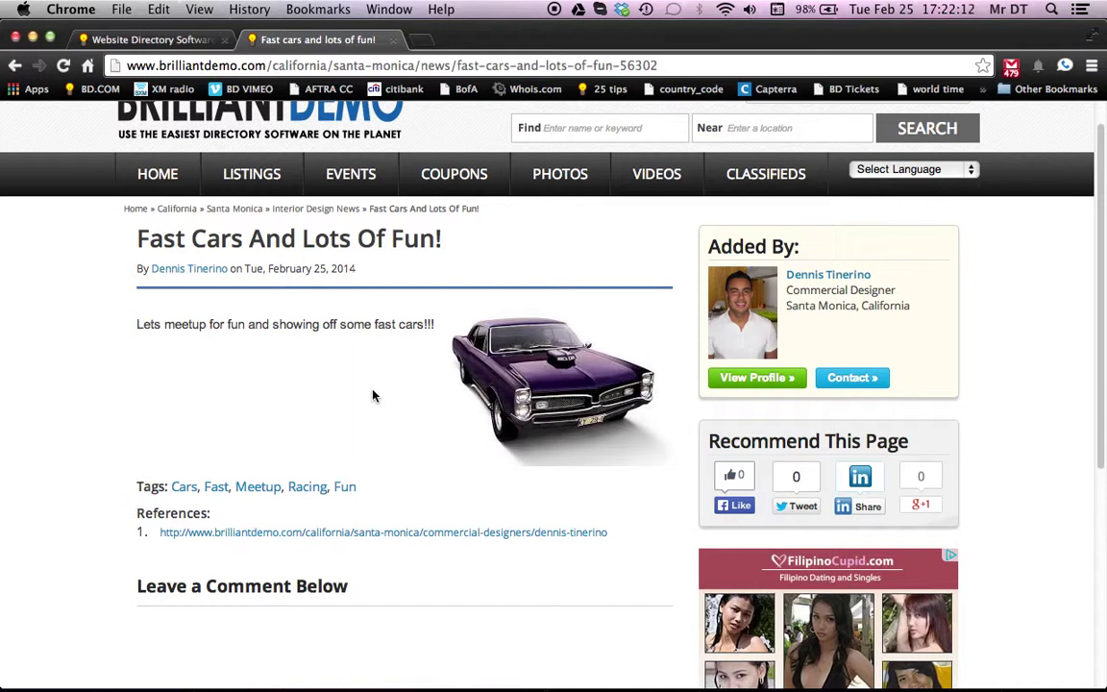
Return to the Brilliant Directories homepage and show its pricing and free demo options.
{"action": "left_click", "coordinate": [178, 42]}
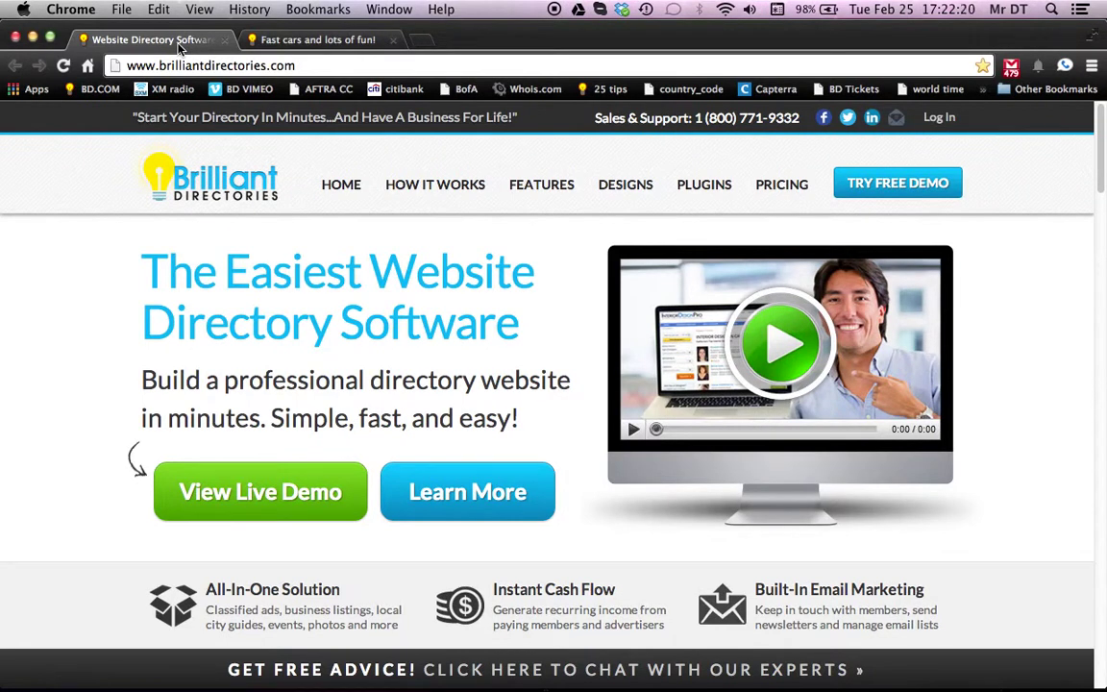
{"action": "mouse_move", "coordinate": [950, 237]}
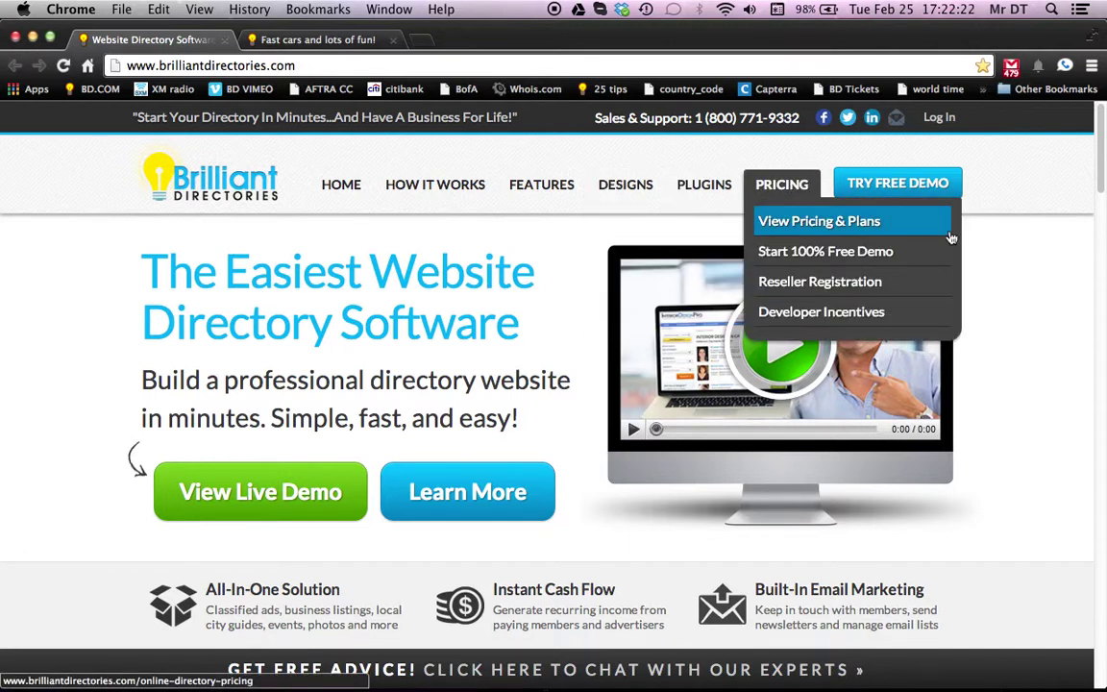